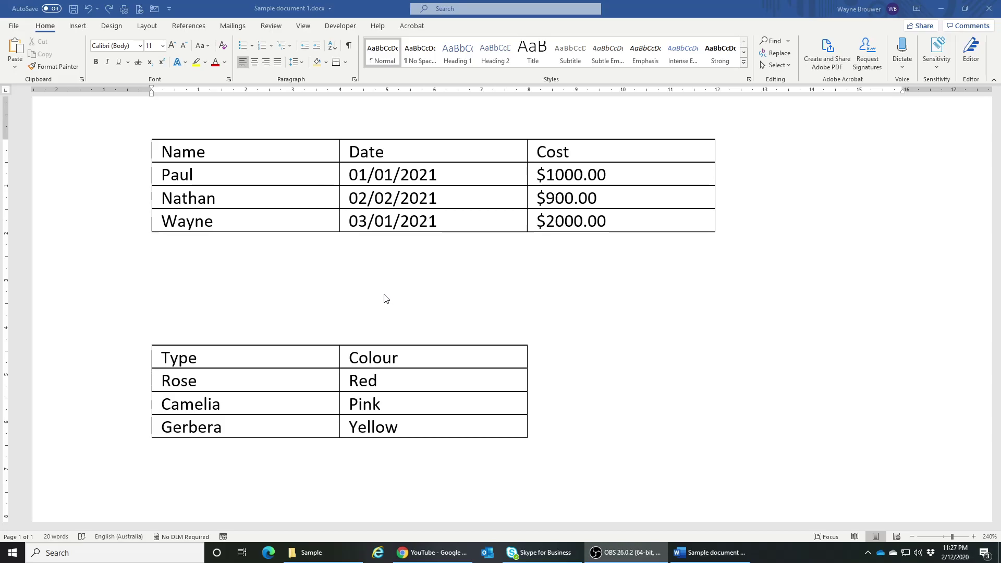
Step: Return to Word and look at the Insert table options without adding a table
key(alt+Tab)
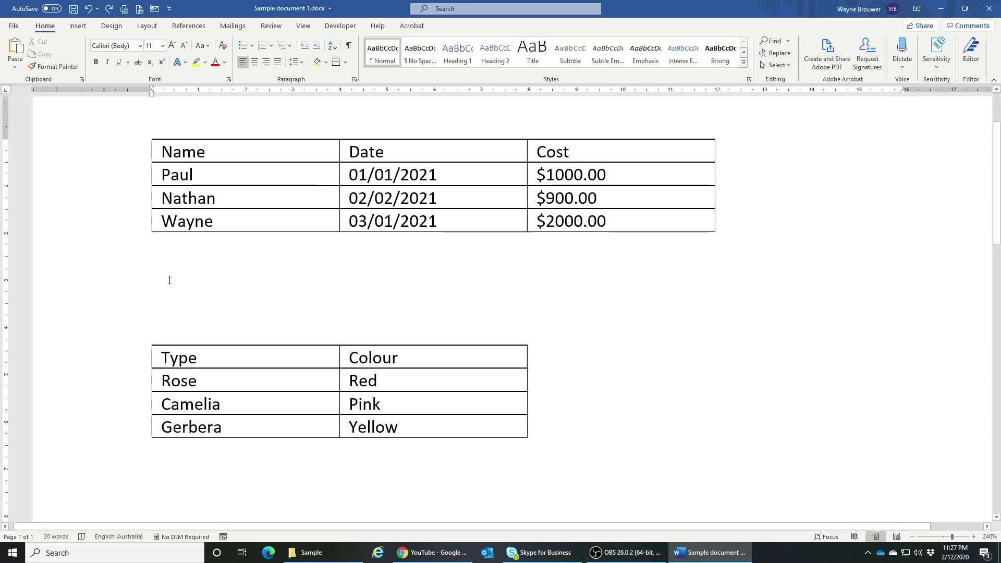
click(79, 27)
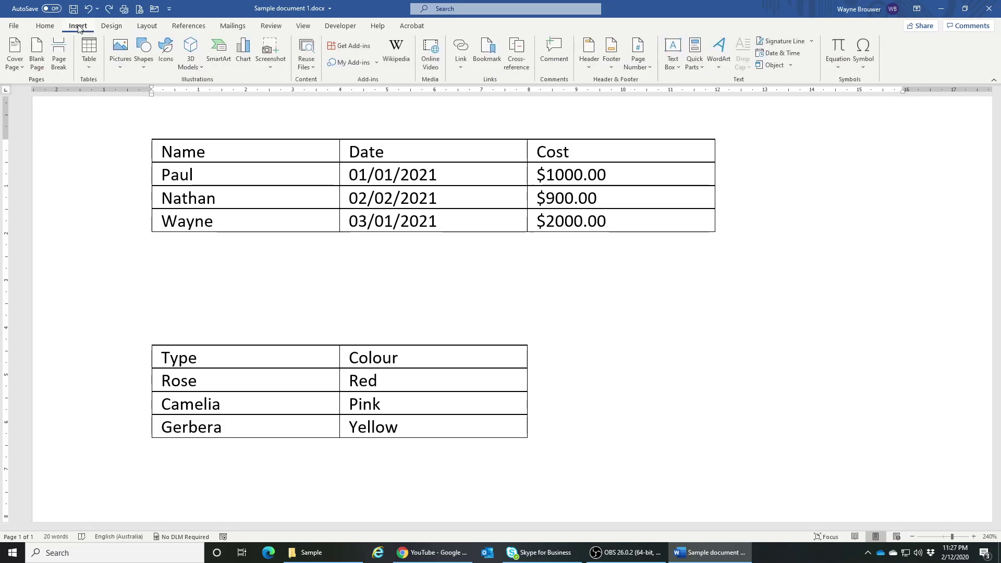
click(92, 67)
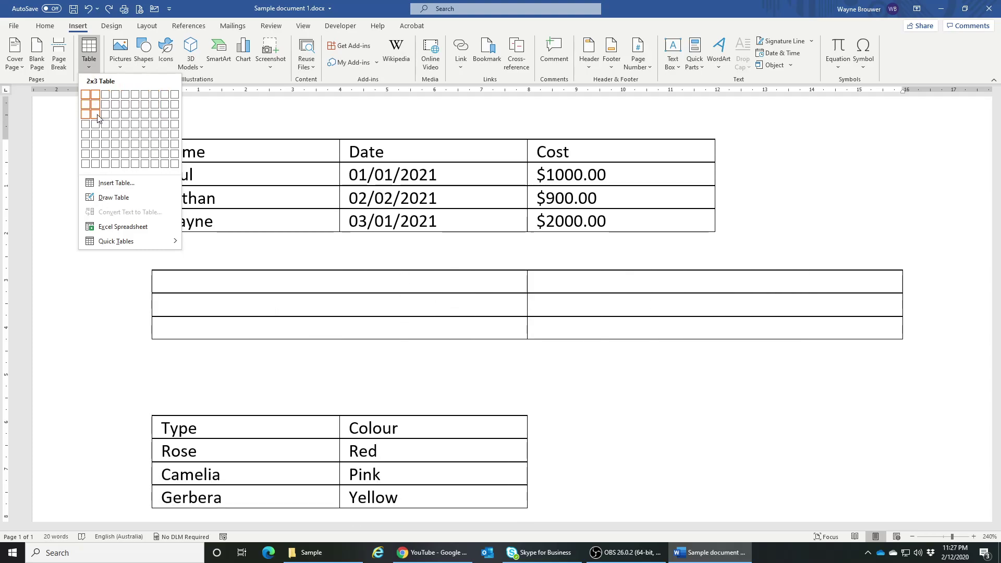
click(227, 119)
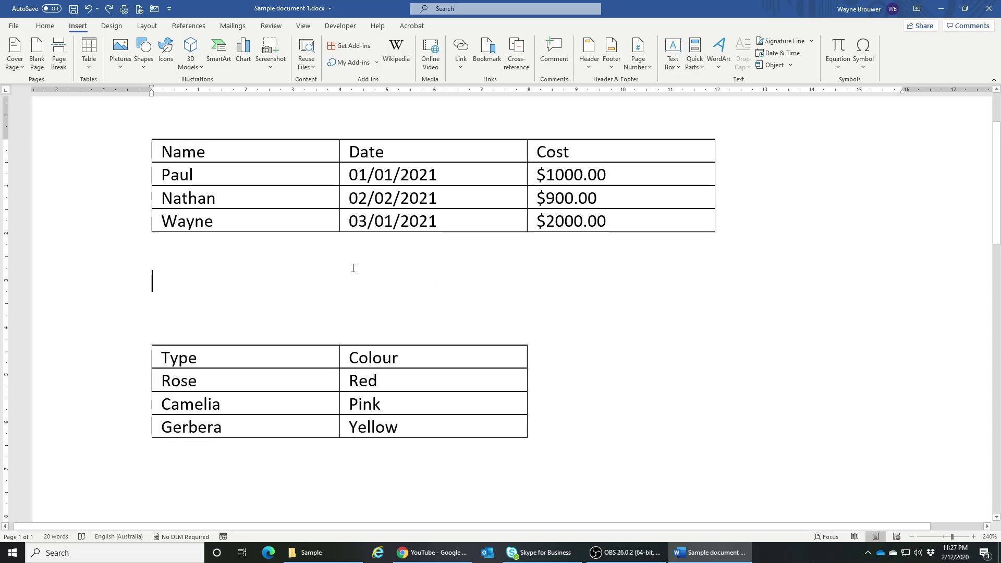
click(228, 152)
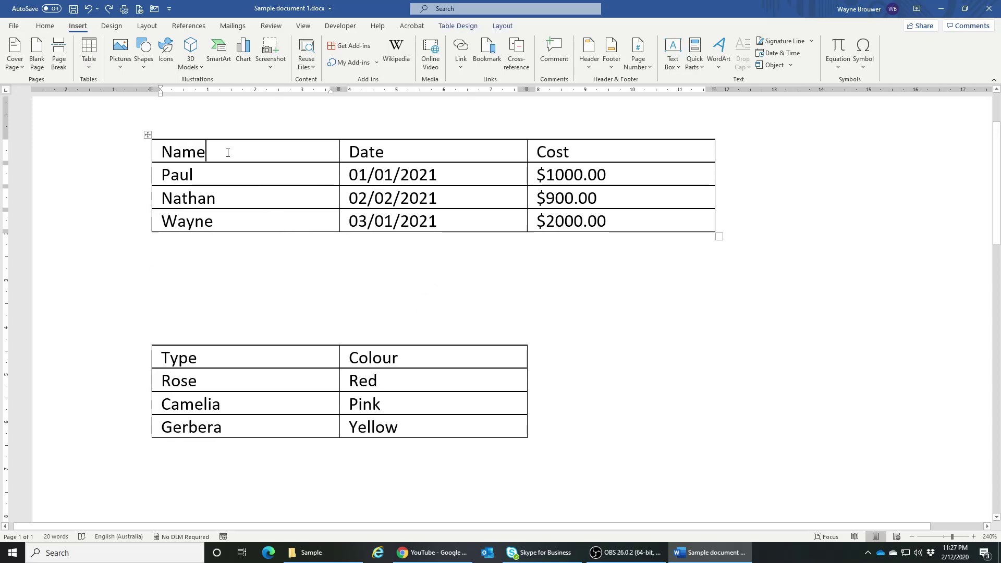
Step: Browse the Table Design and Layout options, including Delete, without changing the table
click(462, 27)
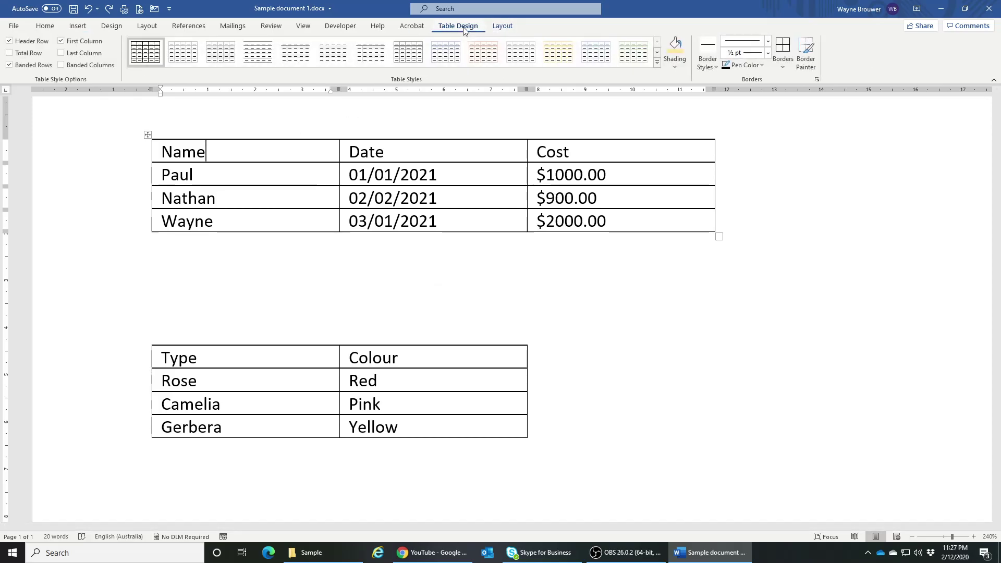
click(503, 28)
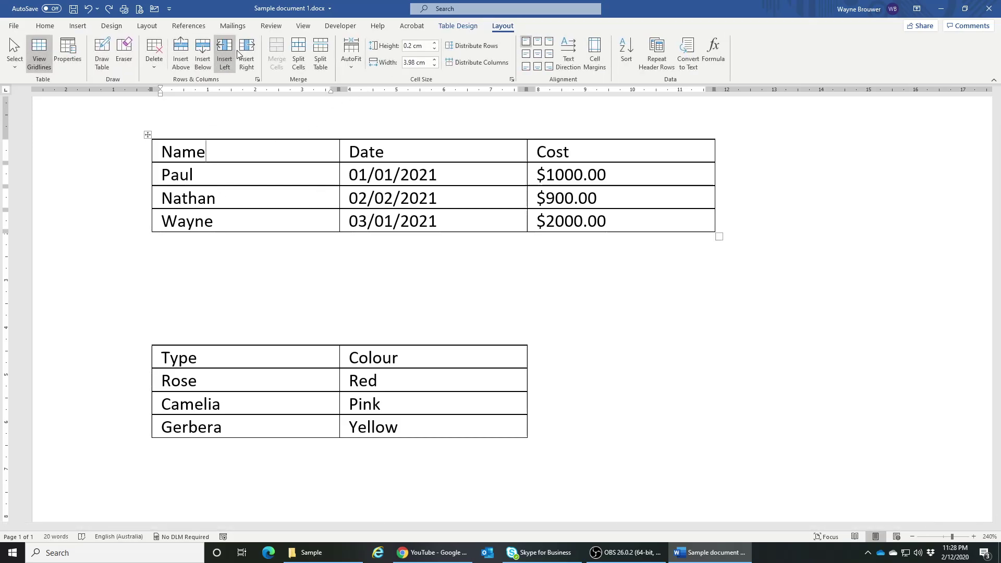
click(152, 67)
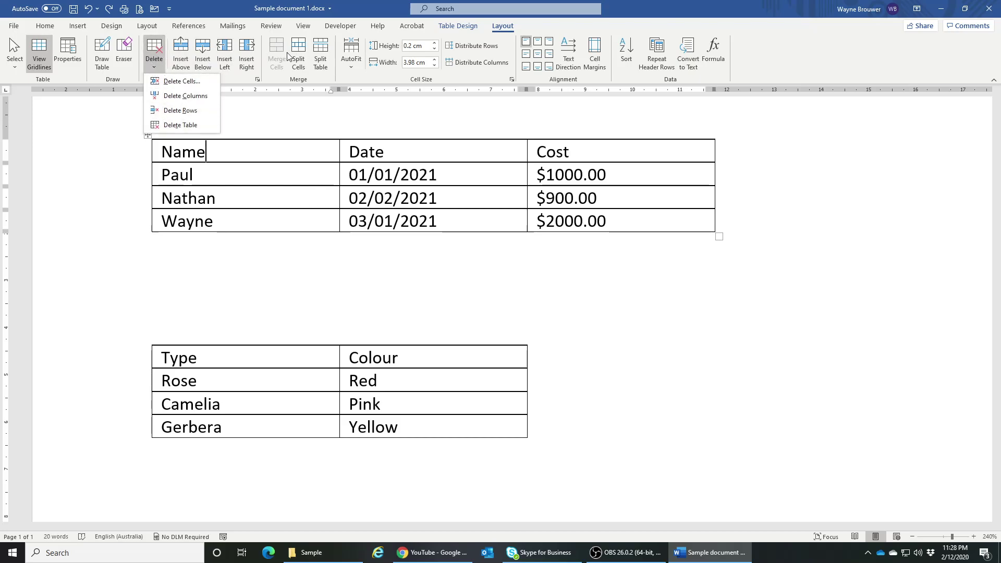
click(288, 167)
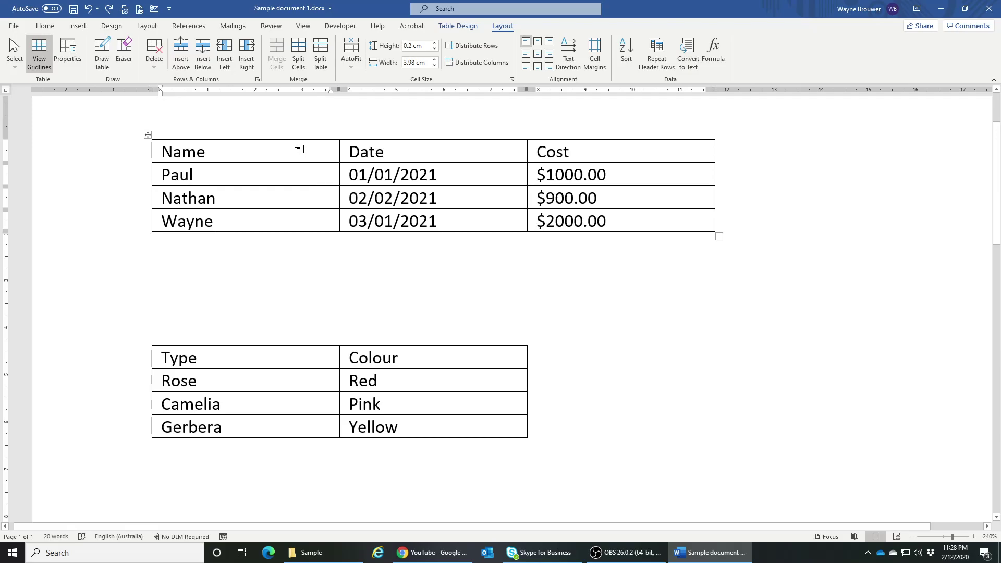
drag(298, 148, 365, 142)
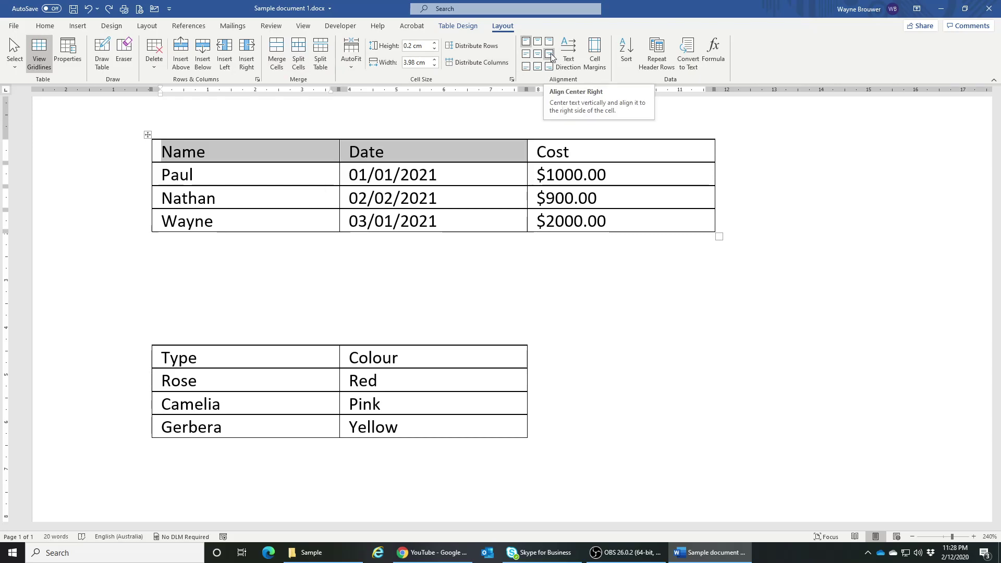
click(503, 196)
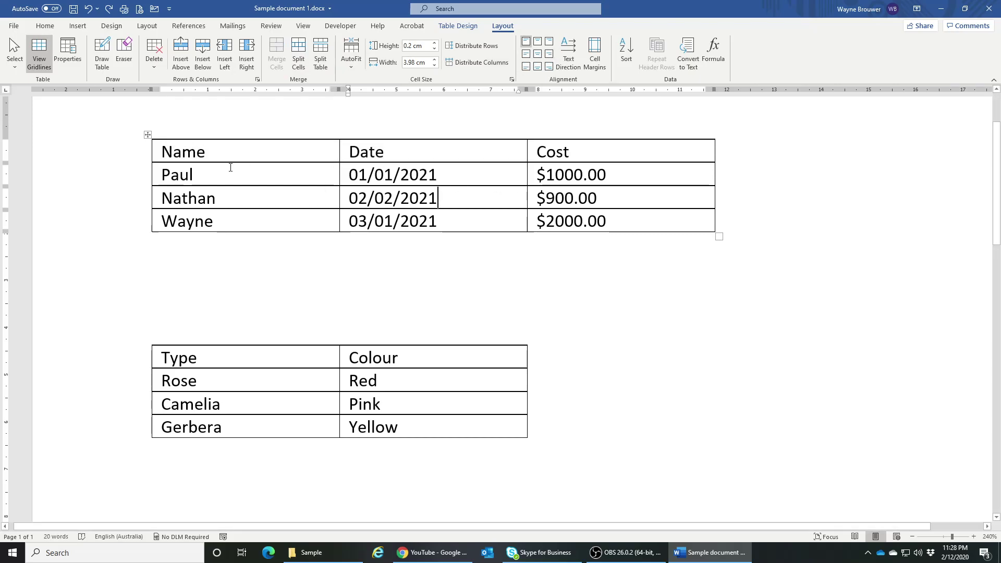
Step: Align the whole first table's text Center Left, after trying Center Right
click(147, 136)
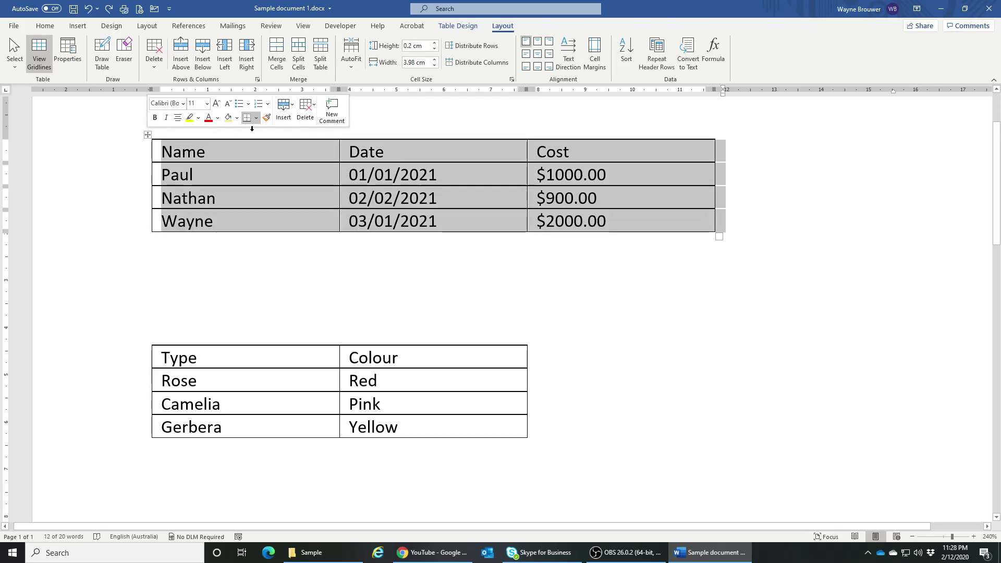
click(550, 55)
click(527, 55)
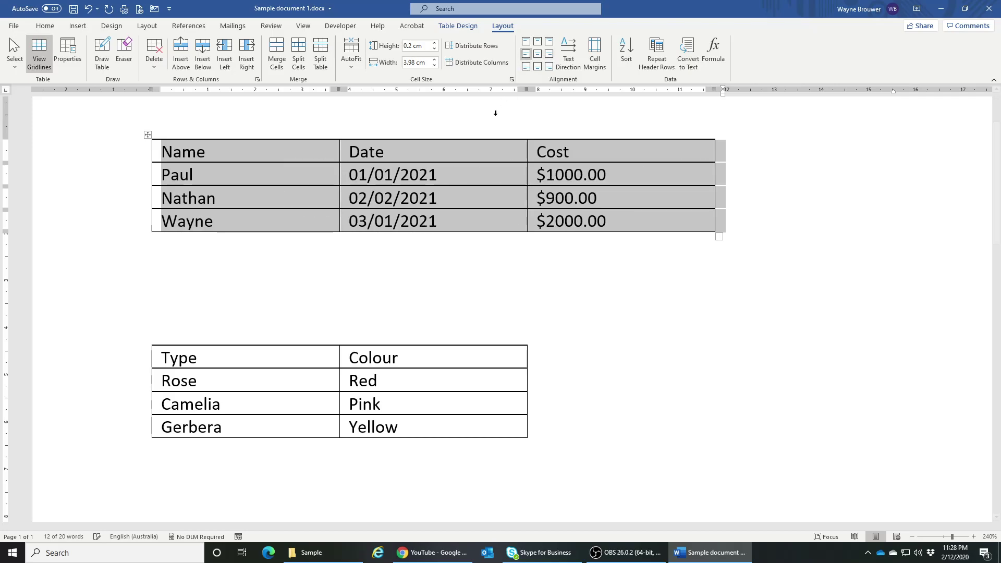
click(402, 273)
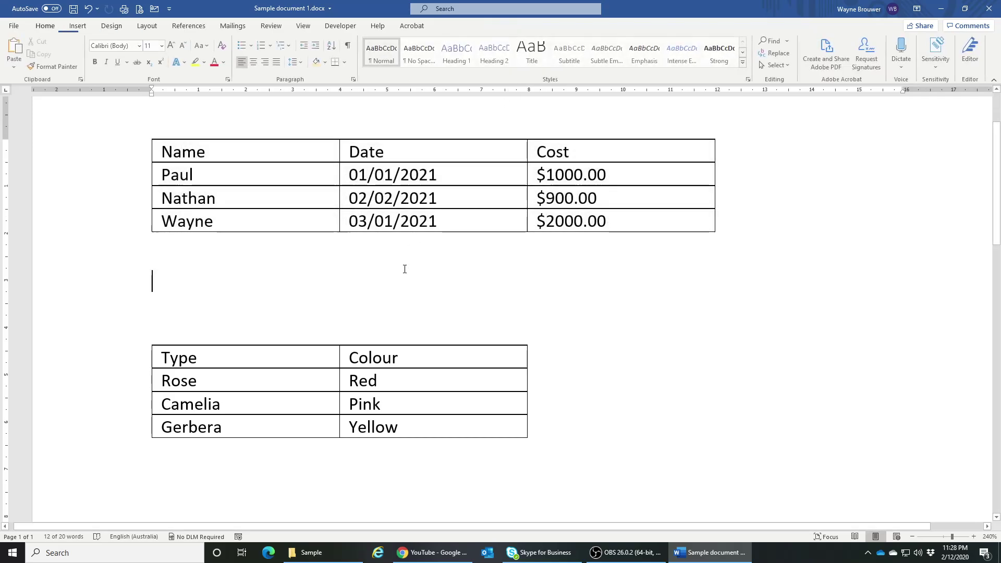
click(251, 152)
Step: Shade the Name, Date and Cost header row gold
drag(248, 153, 550, 143)
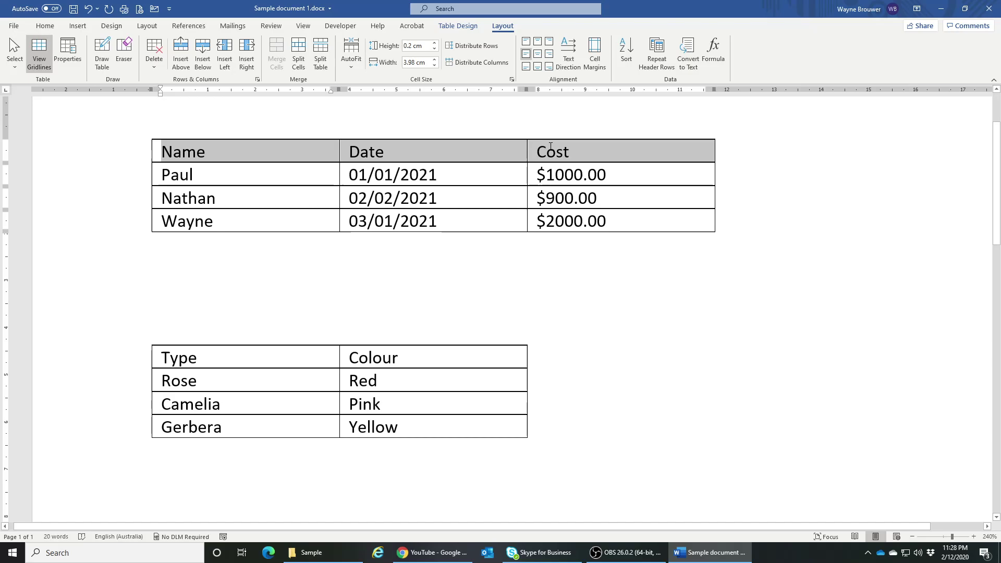
click(458, 27)
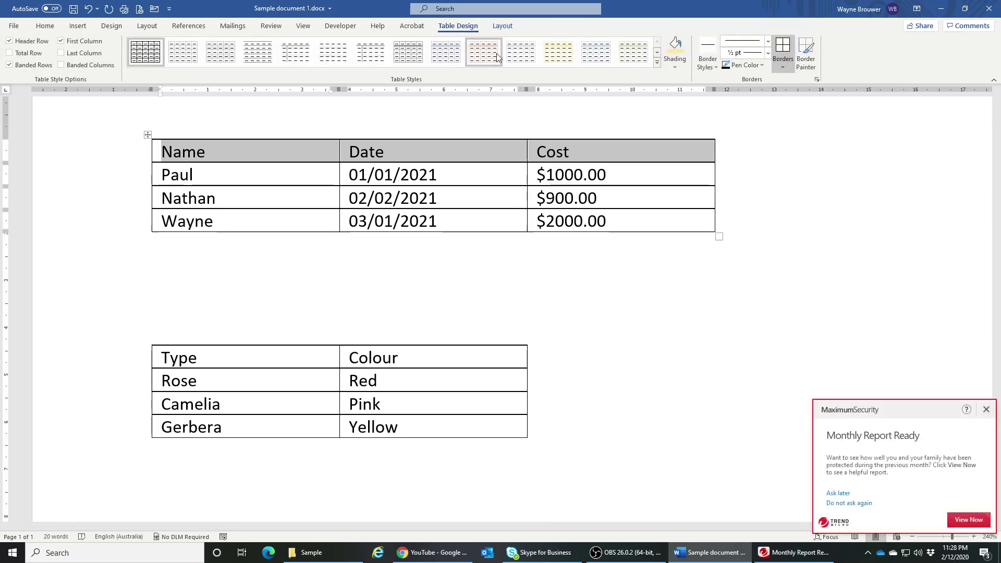
click(674, 46)
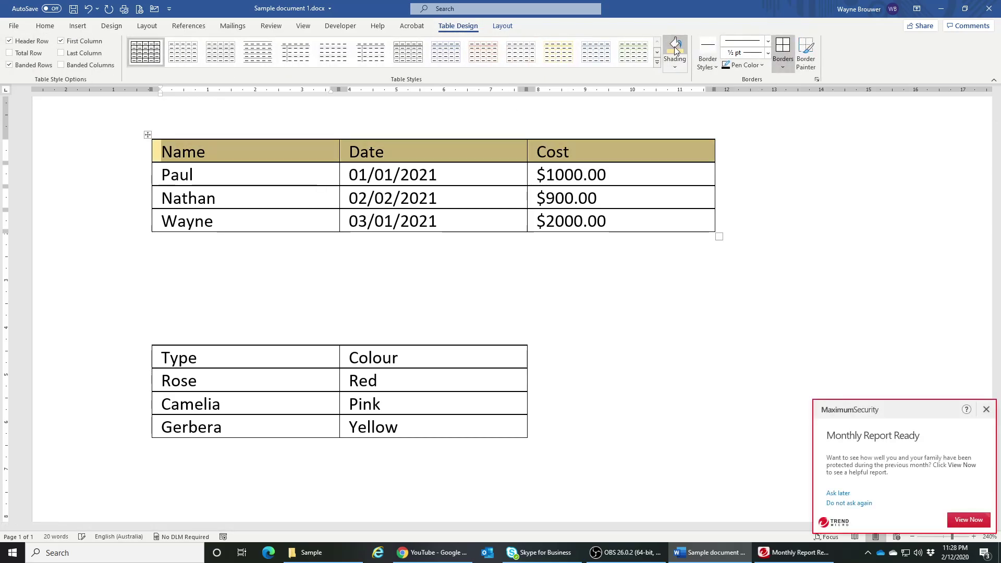
click(581, 272)
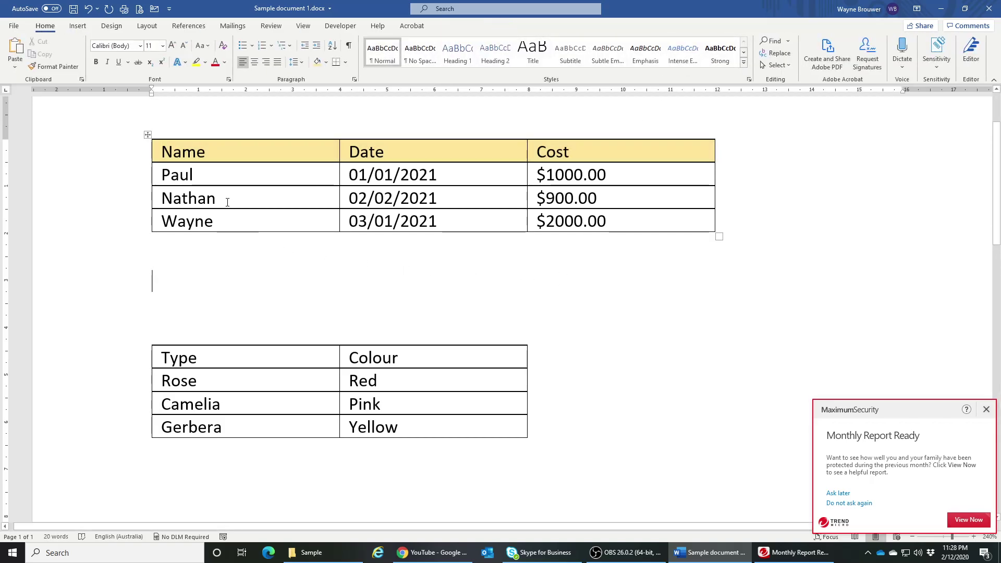
Step: Apply No Border to the first table to preview it borderless
click(147, 135)
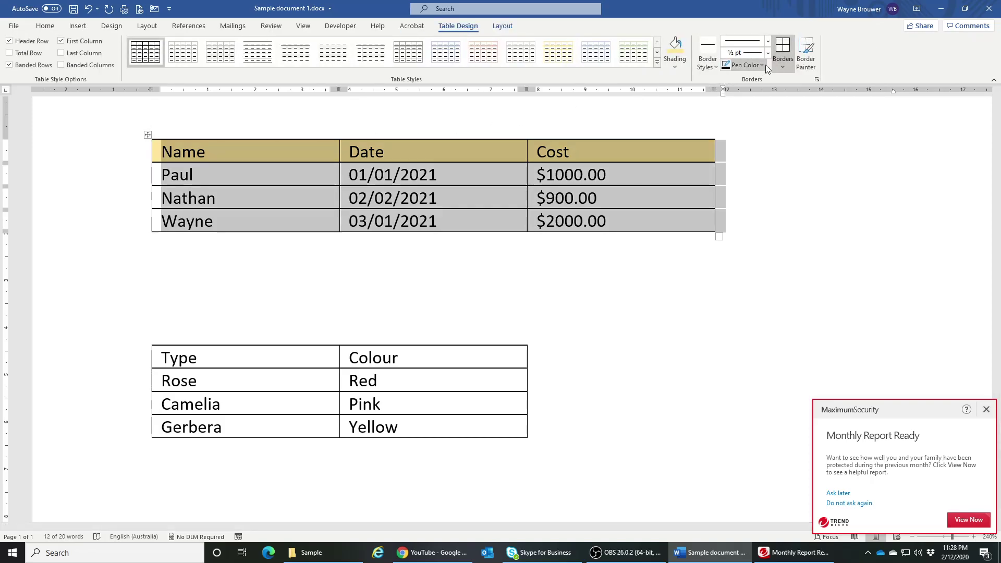
click(783, 66)
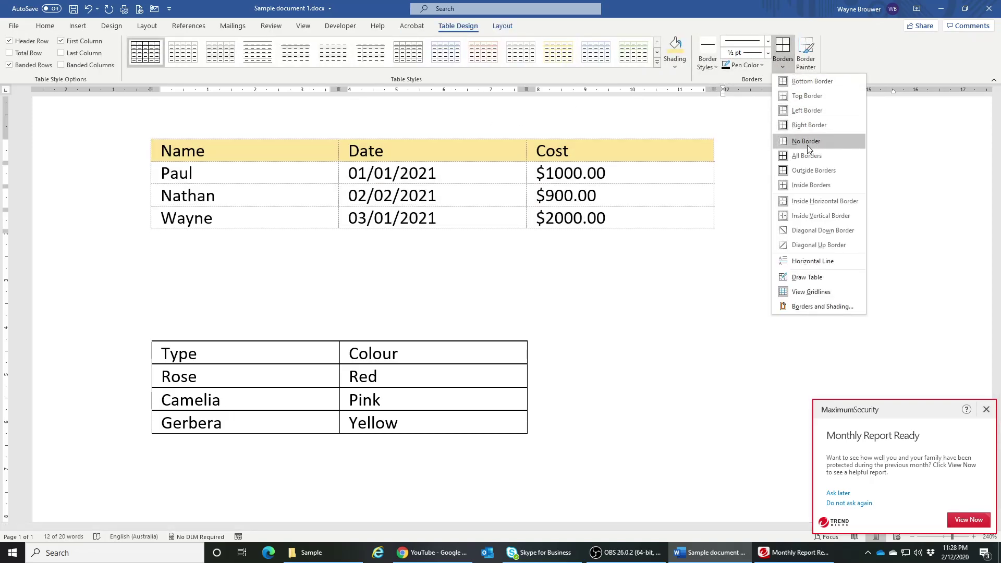
click(807, 145)
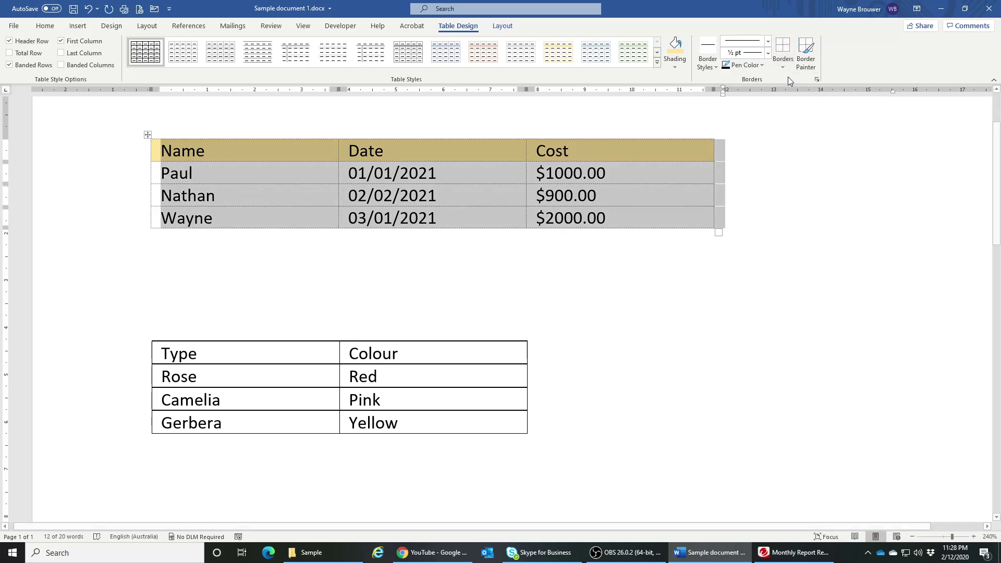
click(780, 248)
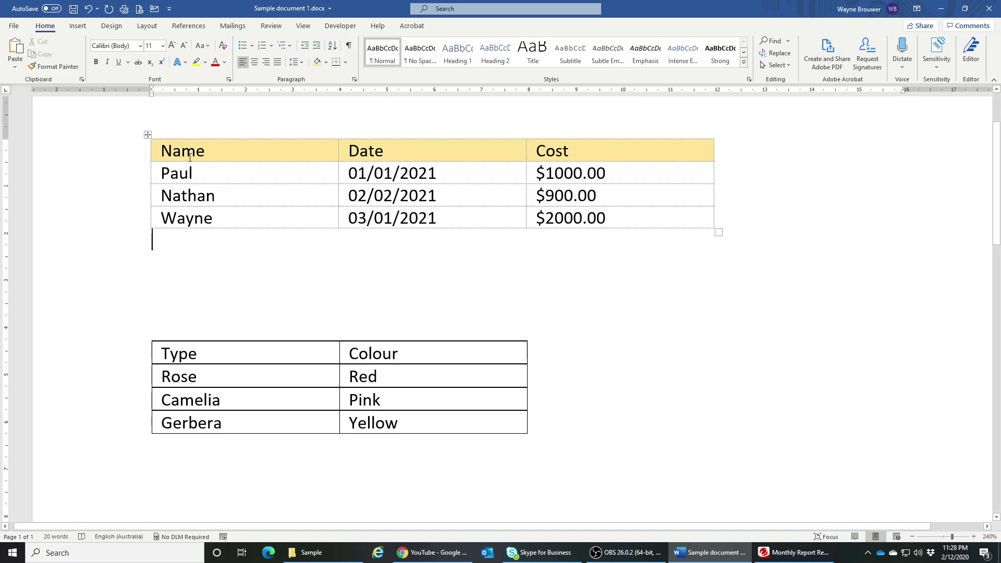
Step: Reapply All Borders to every cell of the first table
click(148, 134)
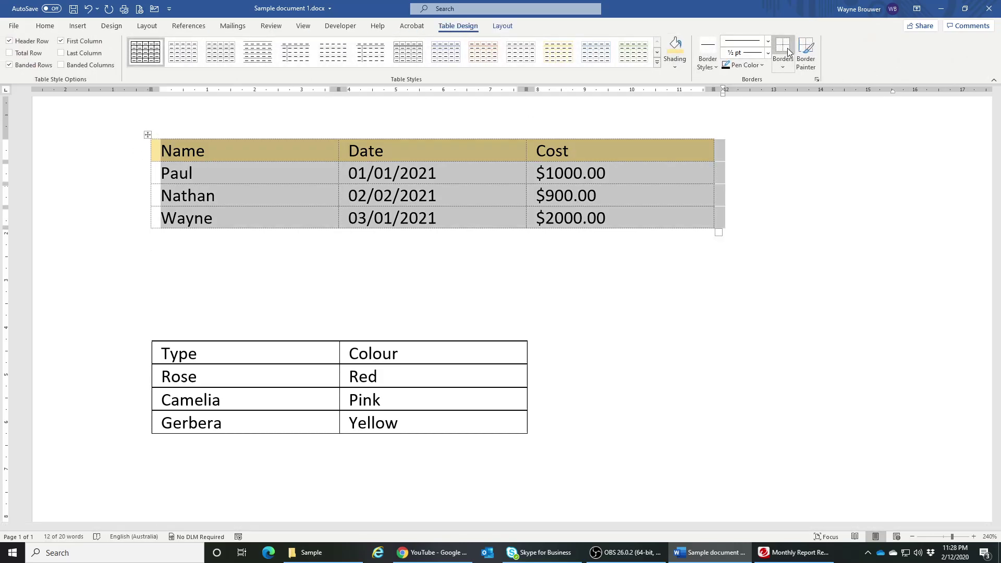
click(782, 63)
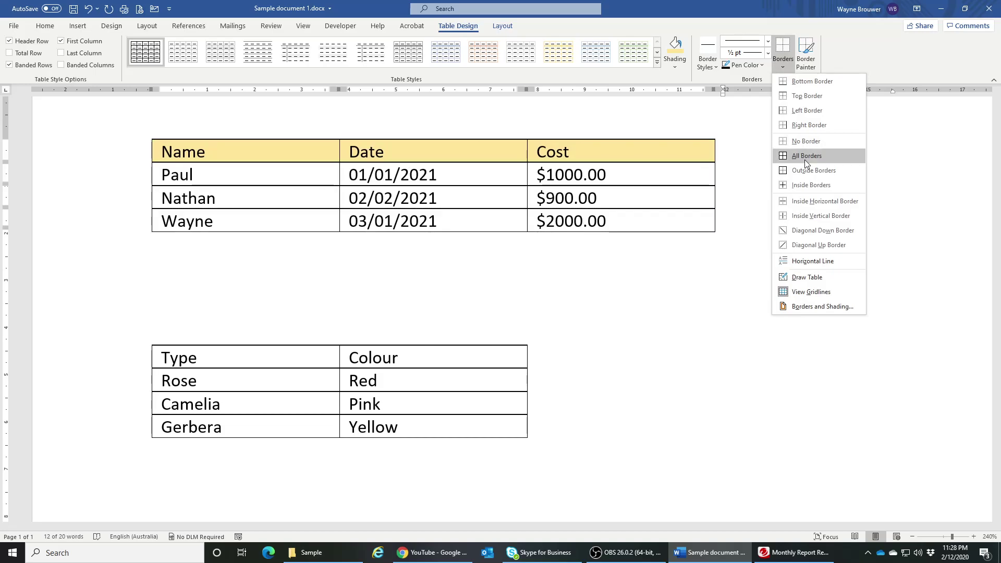
click(805, 156)
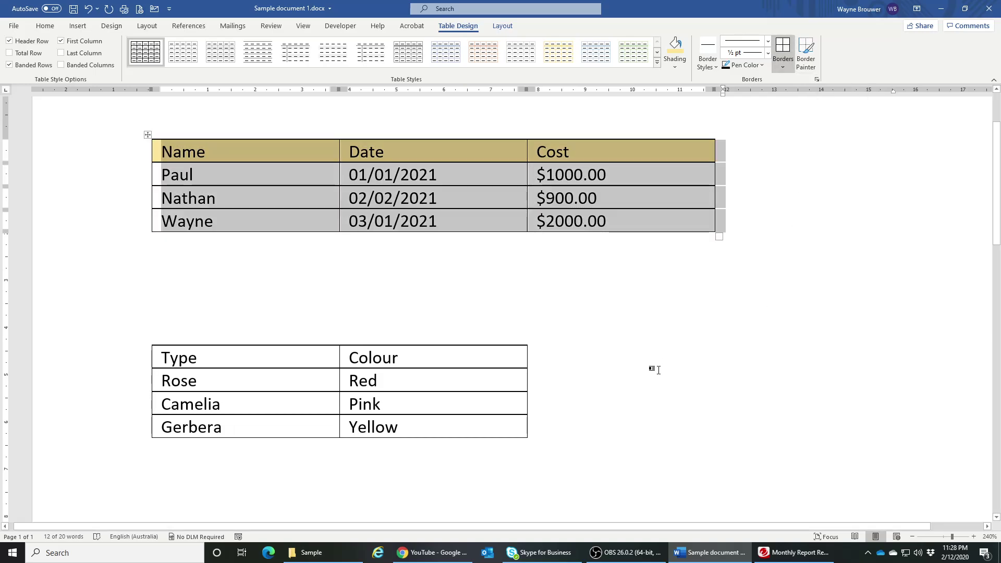
click(662, 327)
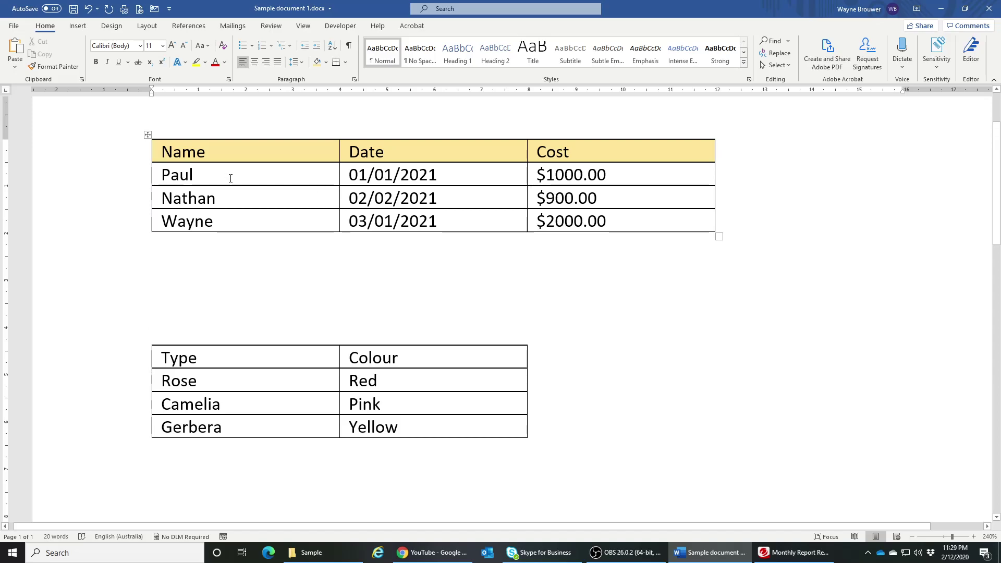
Step: Select the first table and bring up its right-click menu
click(148, 136)
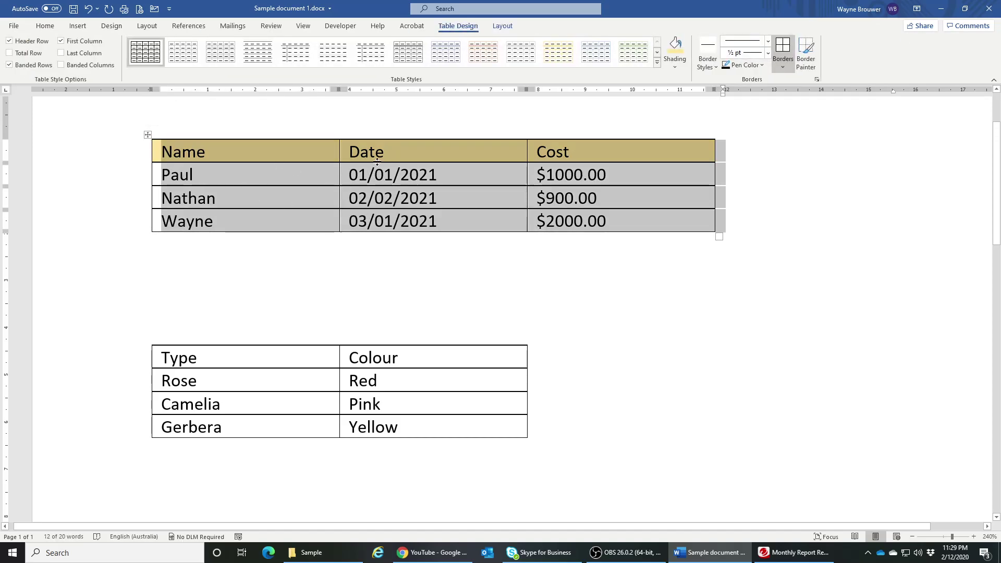
right_click(287, 194)
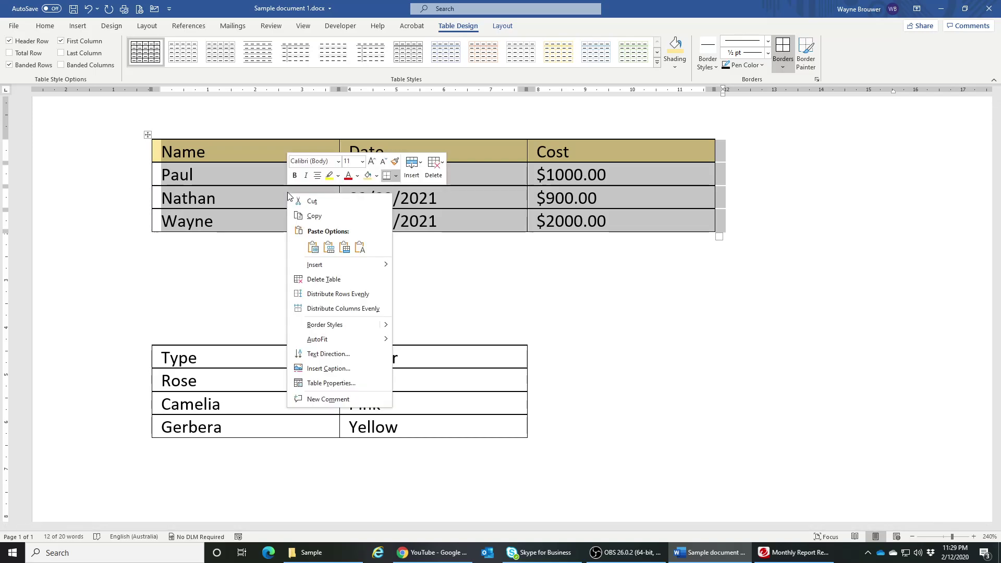
Step: Insert the caption 'Table 1 Cost data' with label Table, positioned above the table
click(315, 372)
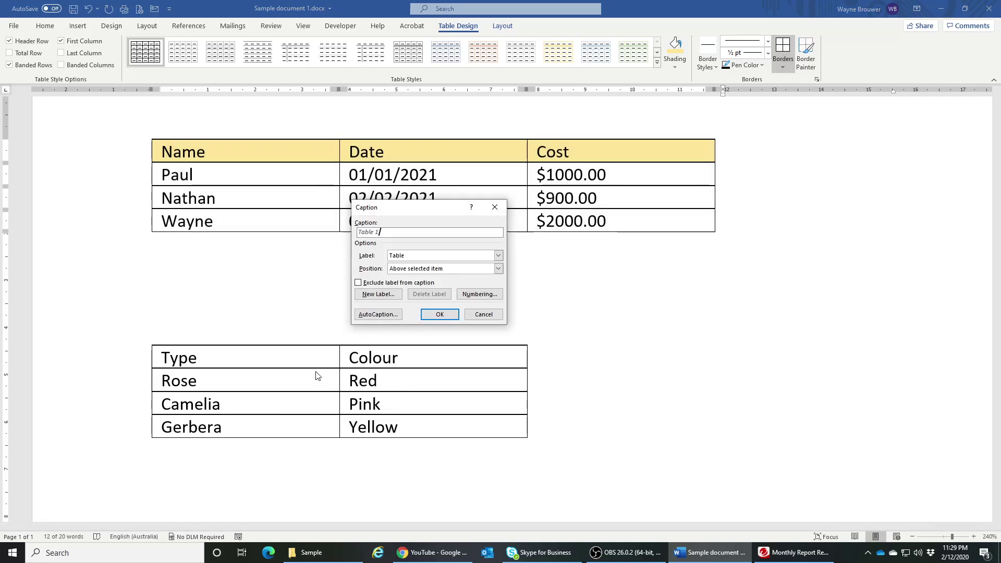
drag(428, 208, 190, 141)
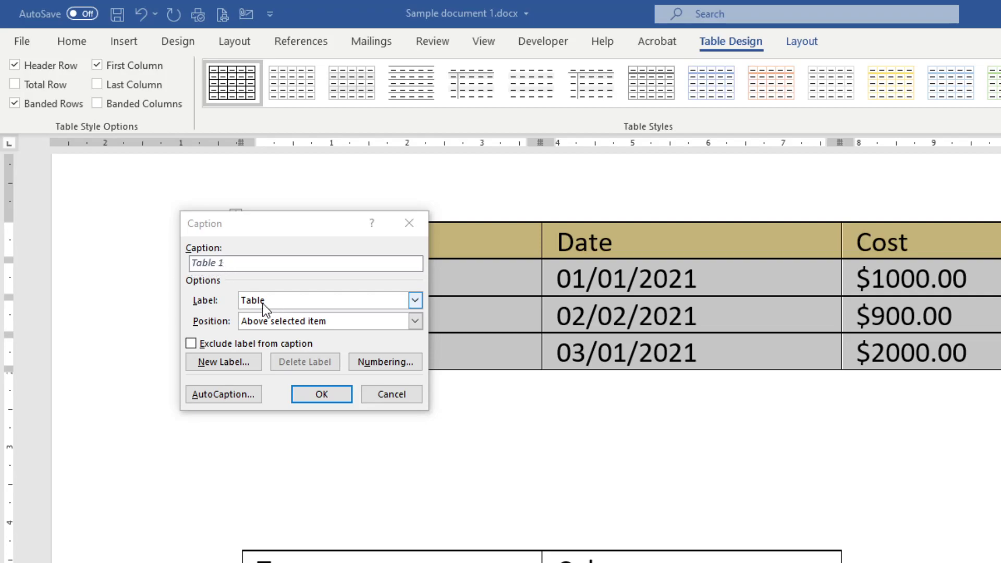
click(417, 302)
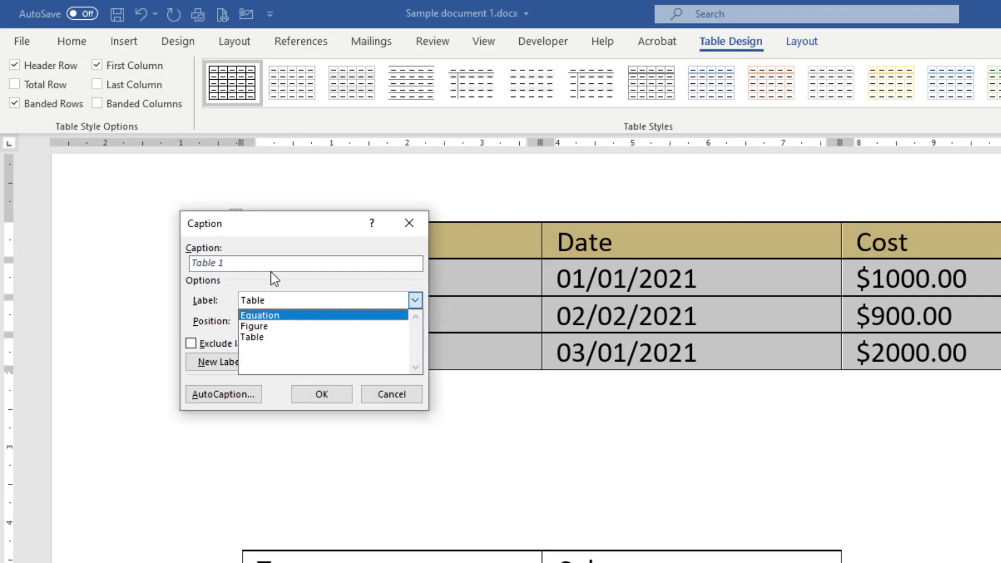
click(264, 338)
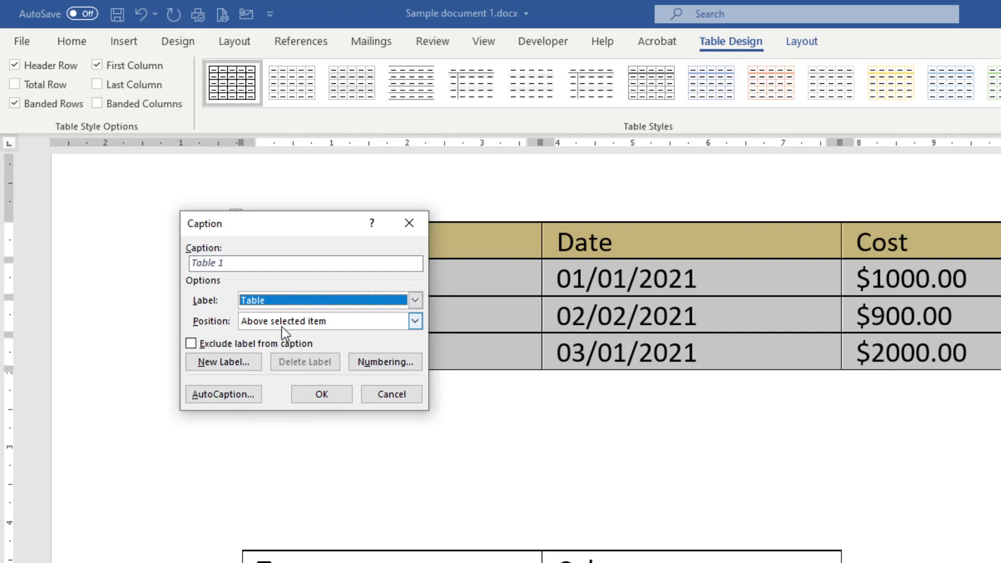
click(416, 321)
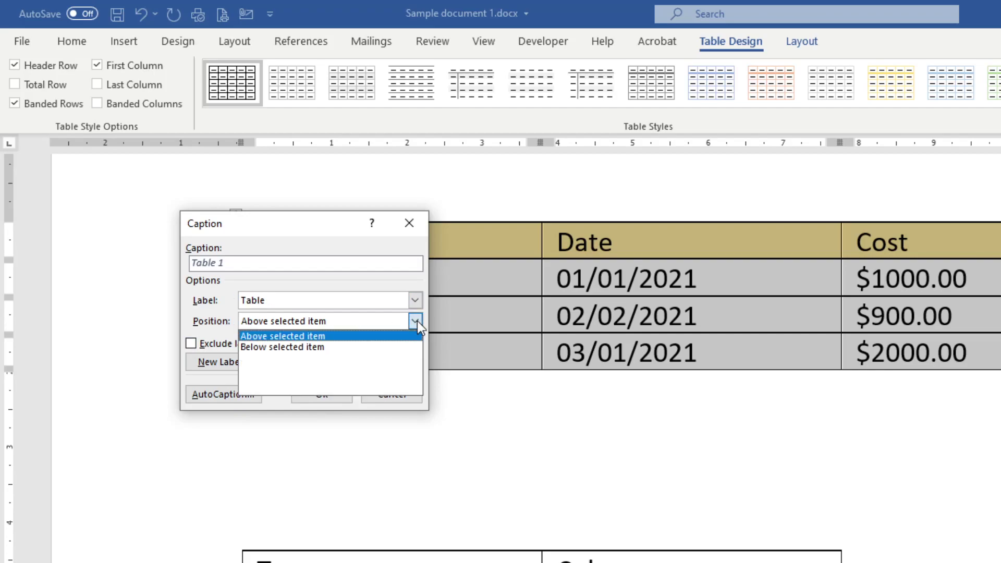
click(417, 321)
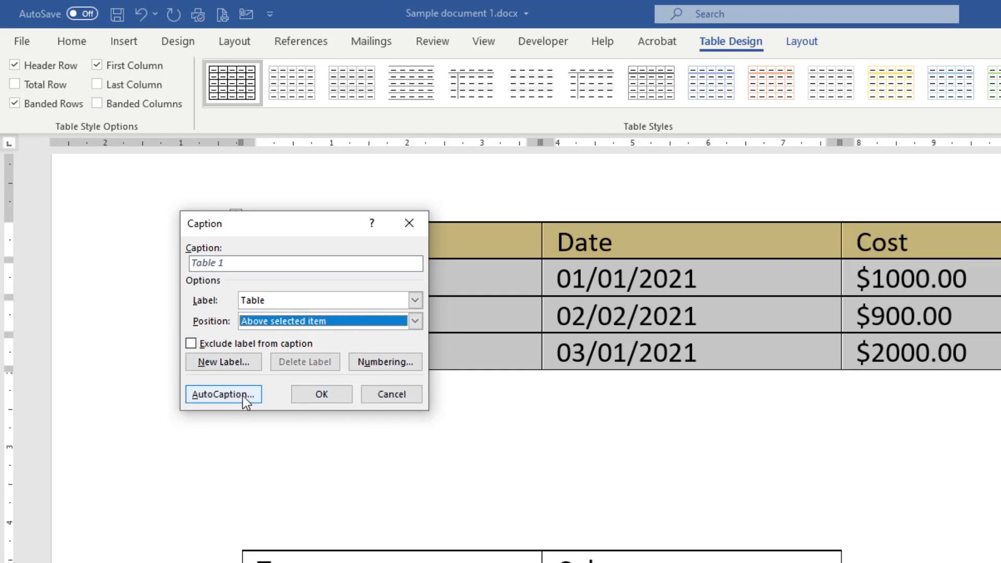
click(246, 262)
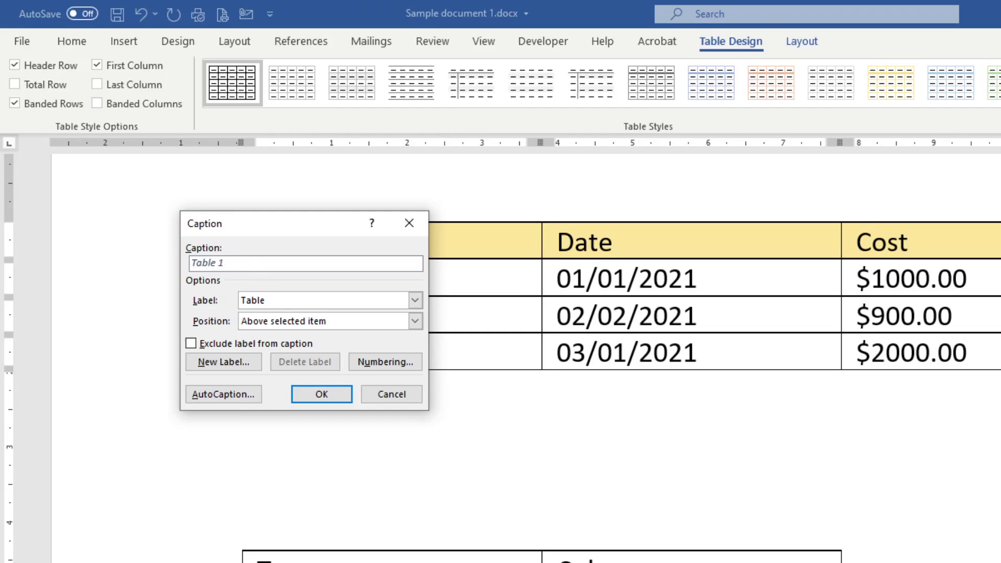
text(Cost data)
click(317, 398)
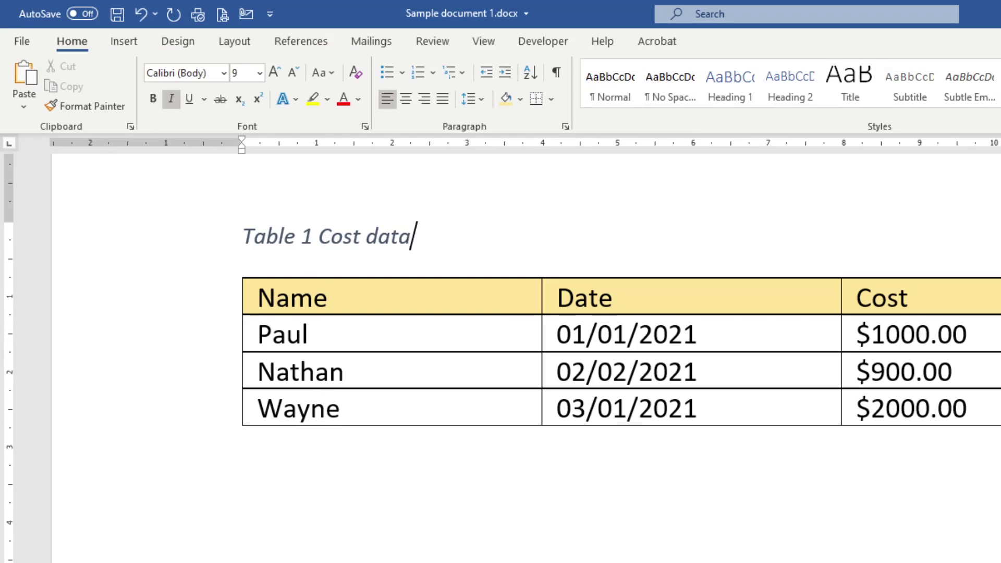
Step: Bring up the cost table's right-click menu, then dismiss it
click(912, 334)
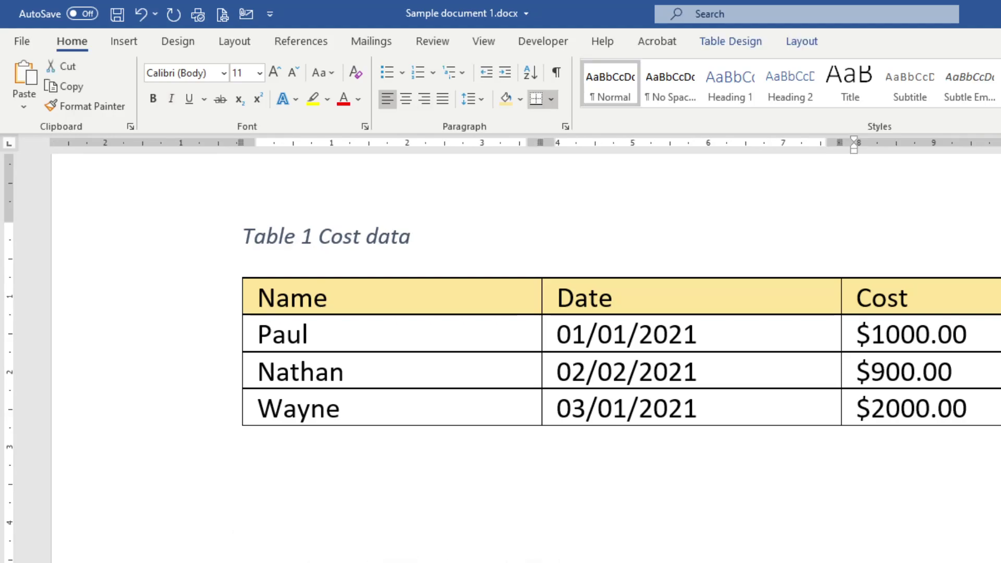
right_click(350, 284)
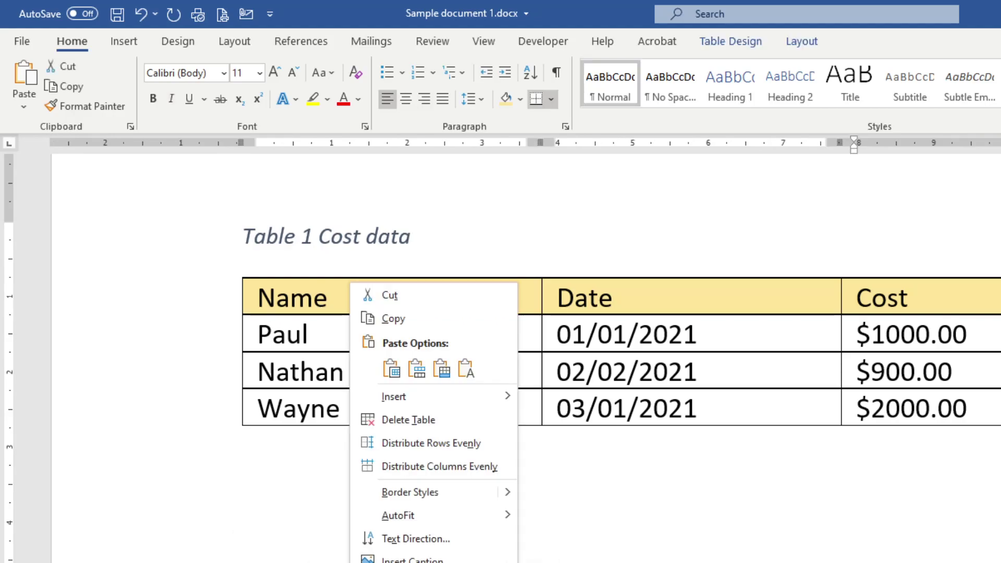
key(Escape)
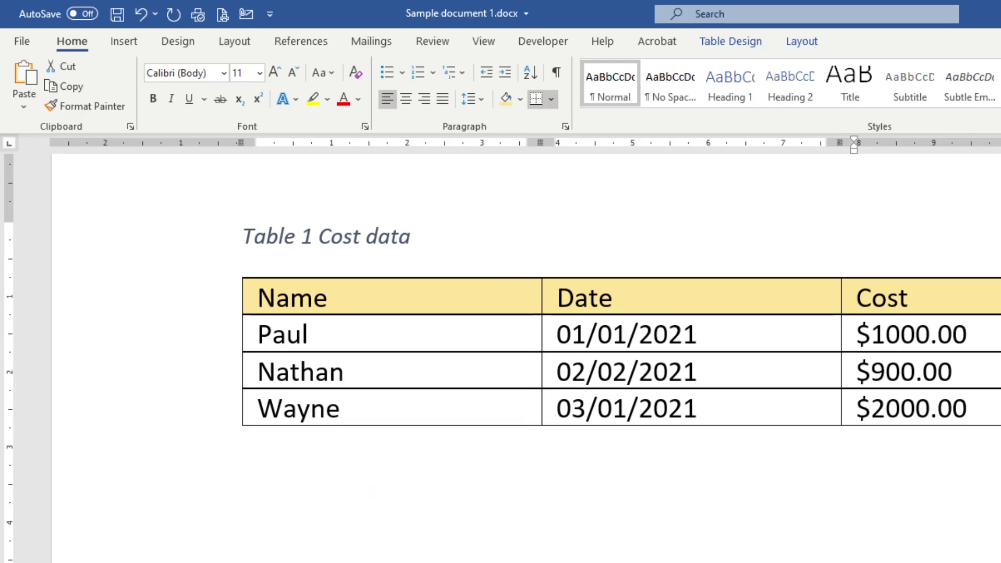
scroll(496, 516, down, 8)
scroll(498, 515, up, 3)
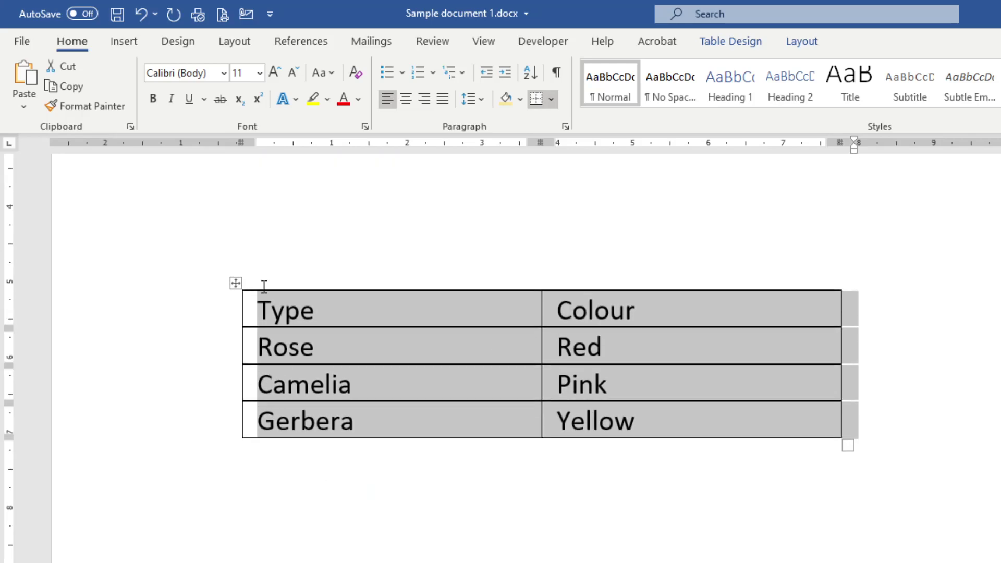
Step: Caption the Type/Colour table 'Table 2 Flower colour'
click(236, 282)
right_click(328, 312)
click(376, 560)
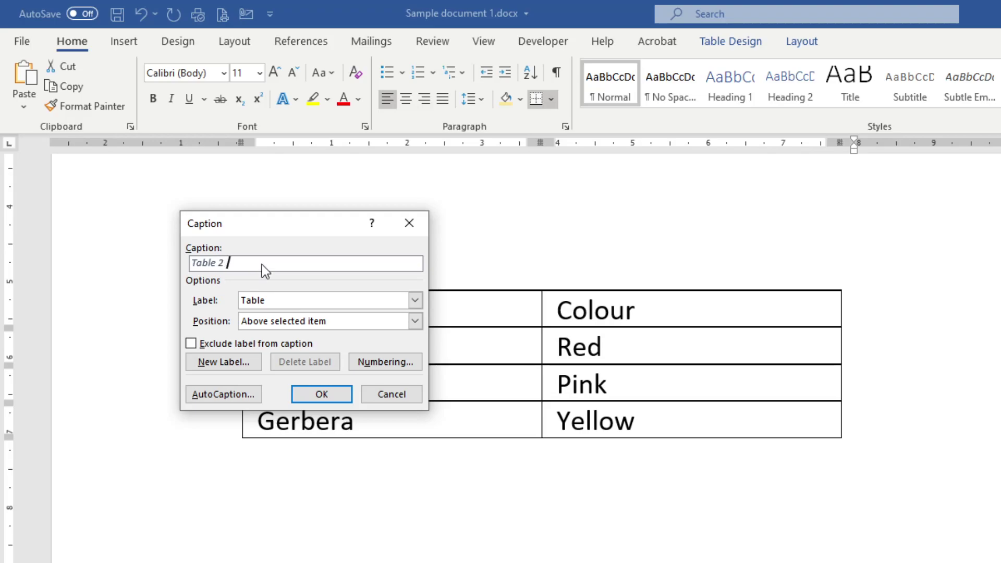
text(Flower colour)
click(308, 398)
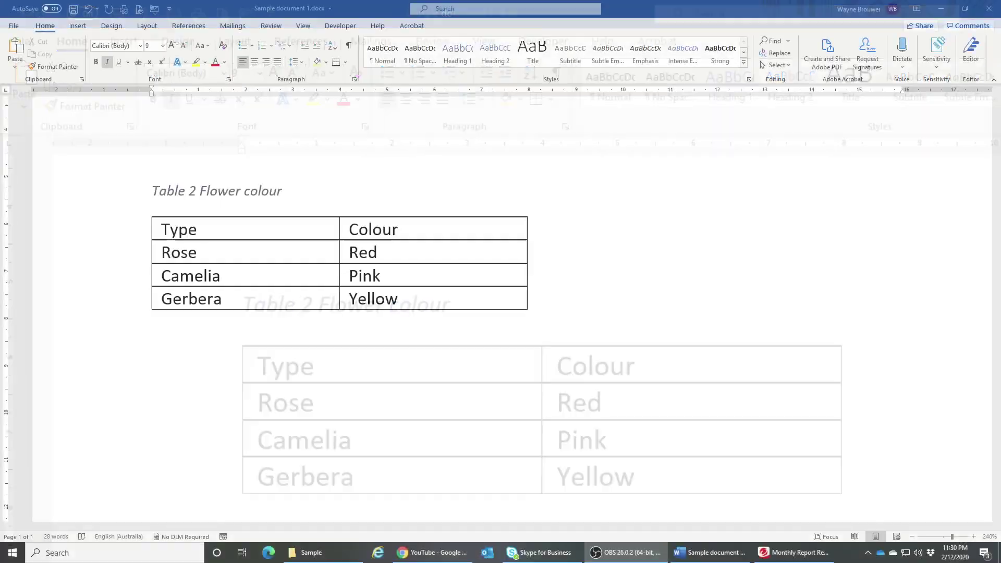
scroll(389, 358, up, 5)
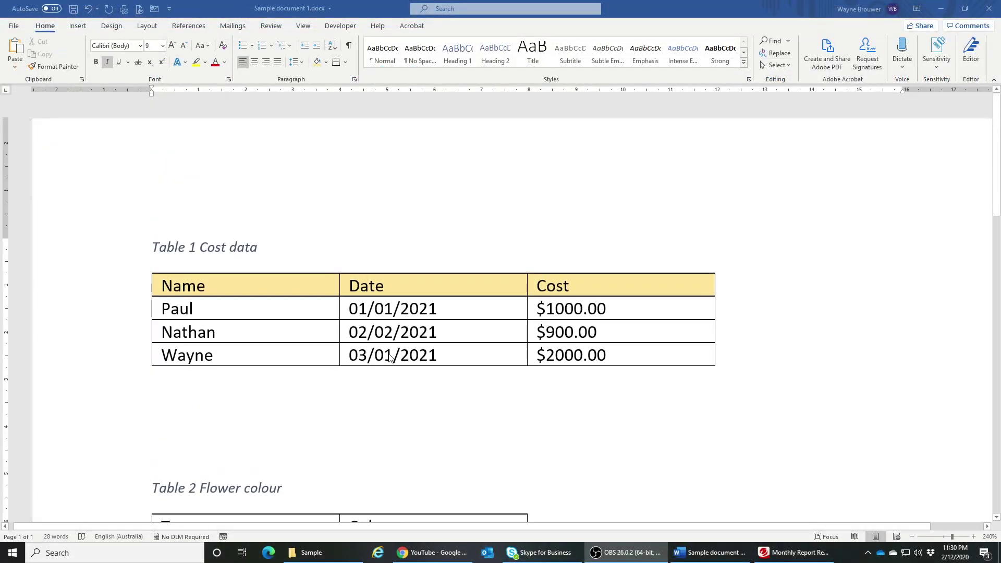
scroll(391, 359, down, 1)
scroll(391, 358, down, 1)
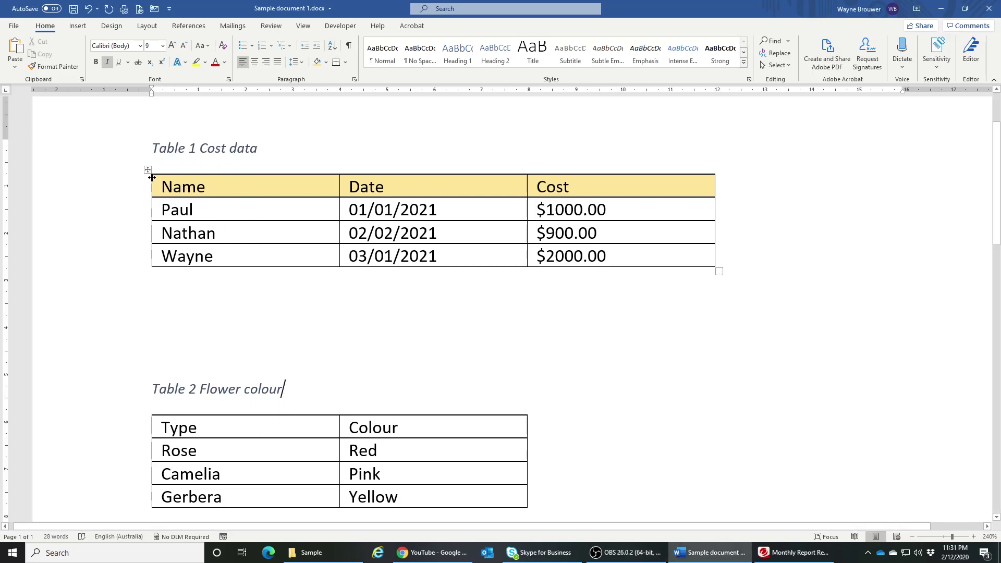
click(145, 168)
right_click(224, 183)
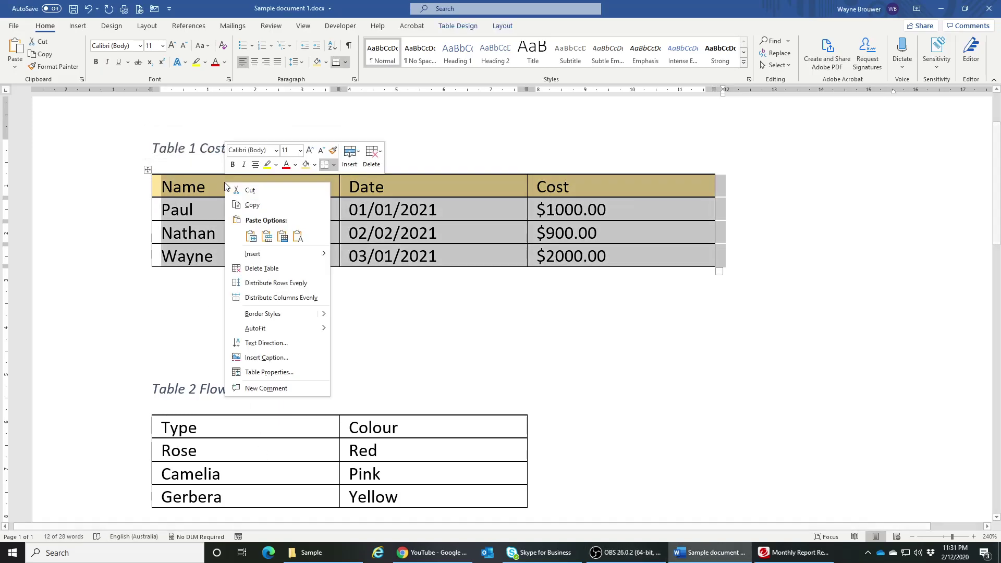
click(271, 360)
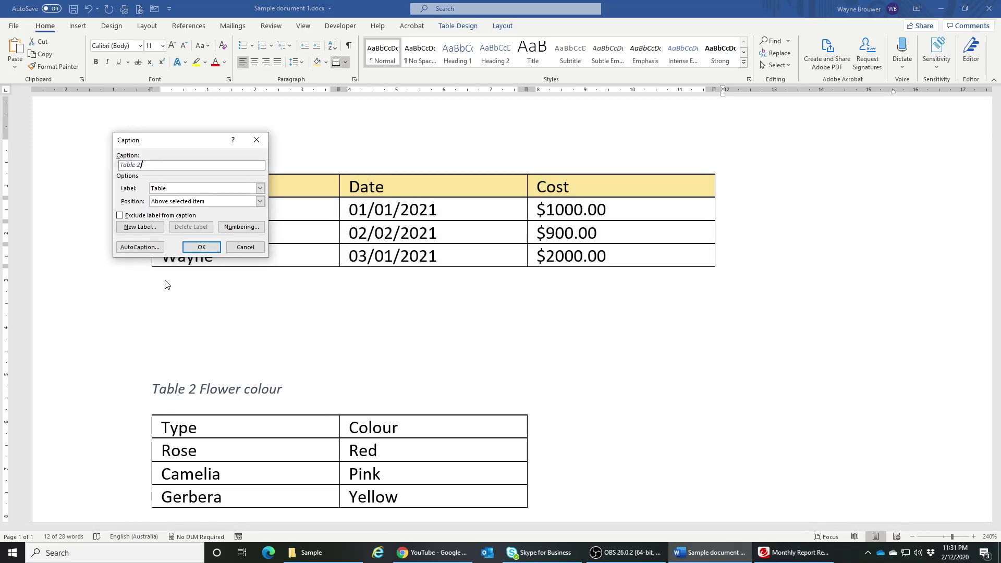
click(244, 247)
click(285, 340)
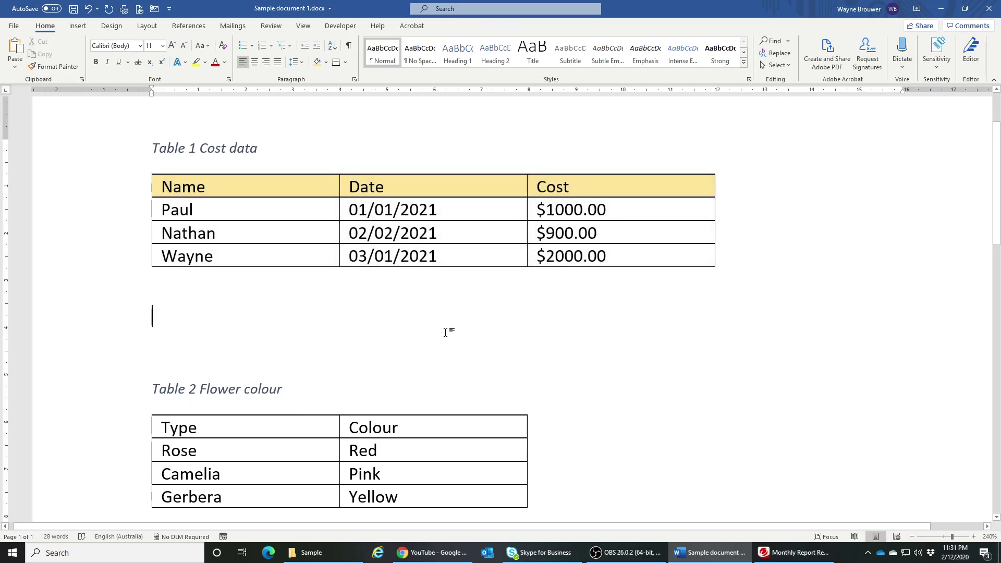
Step: Insert an empty 2x2 table below Table 1
click(78, 28)
click(87, 52)
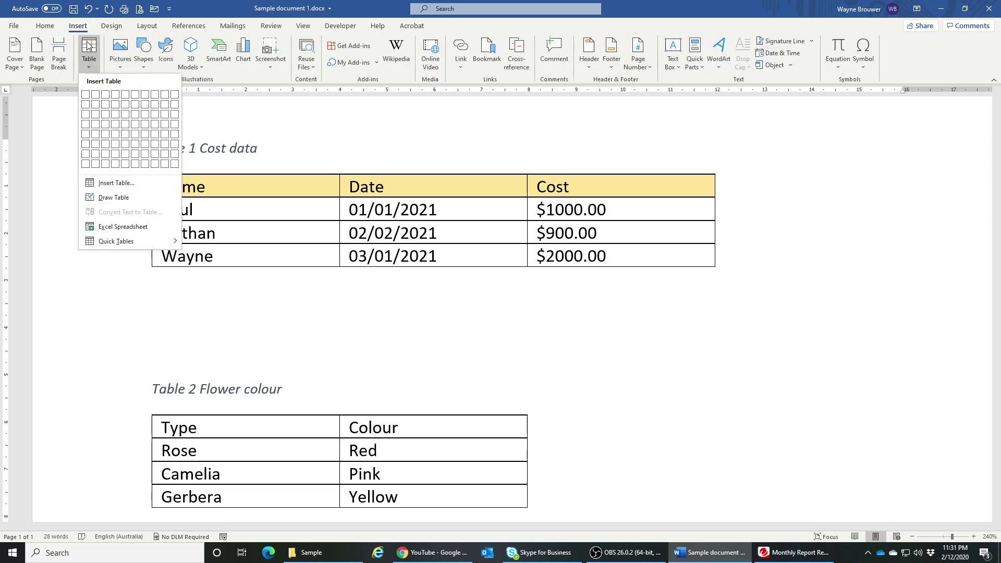
click(95, 107)
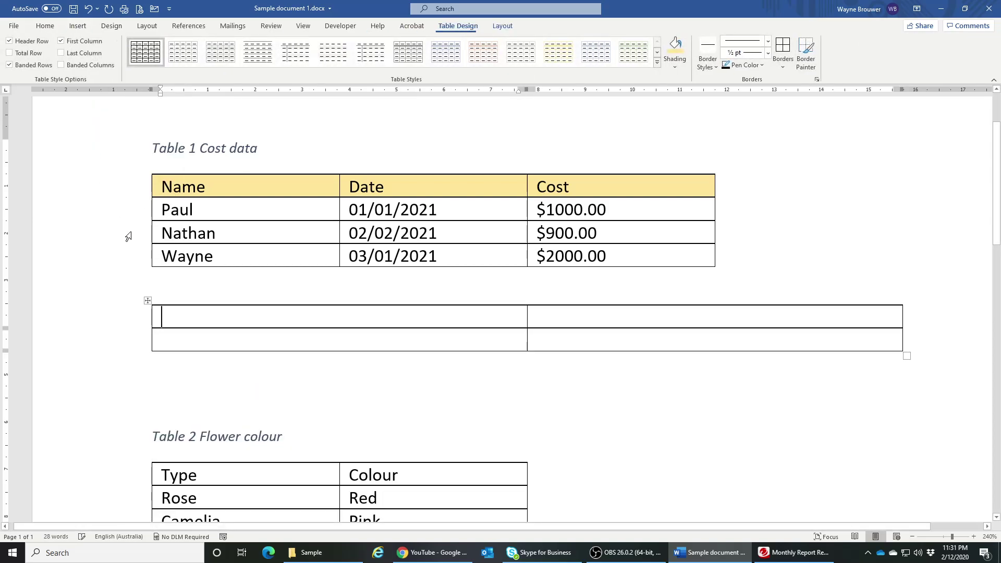
Step: Caption the new table 'Table 2 Sample'
click(148, 300)
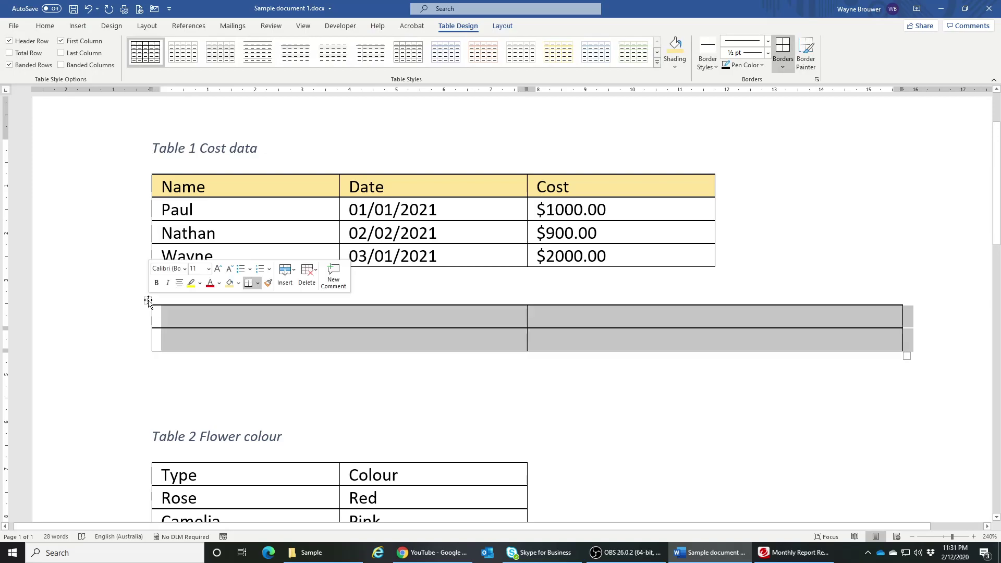
right_click(194, 317)
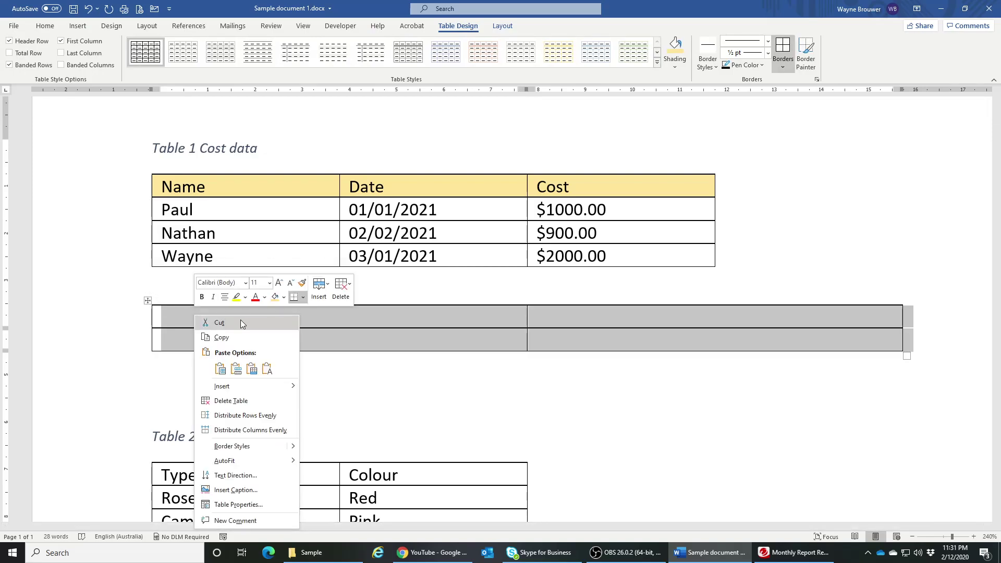
click(236, 490)
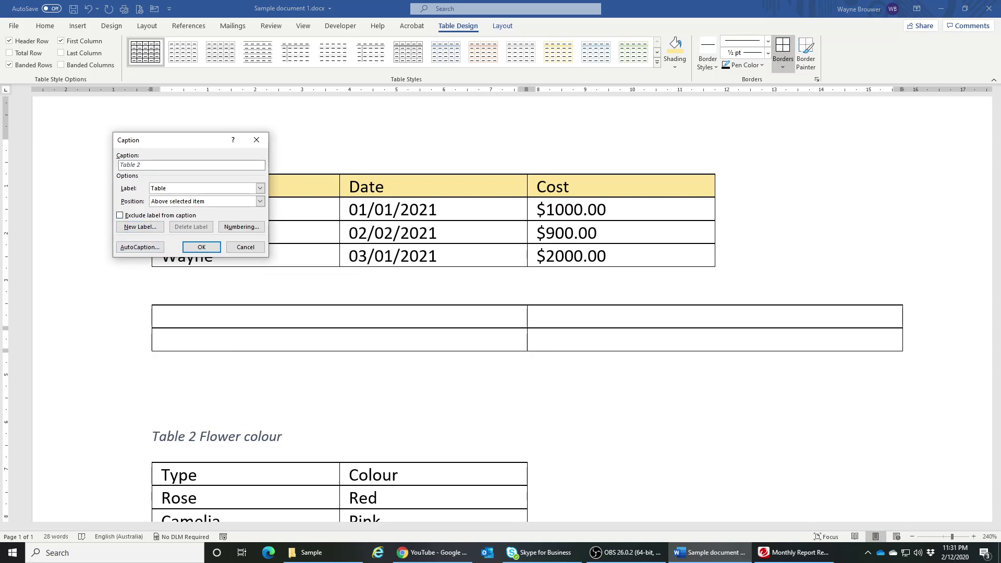
text(Sample)
click(201, 247)
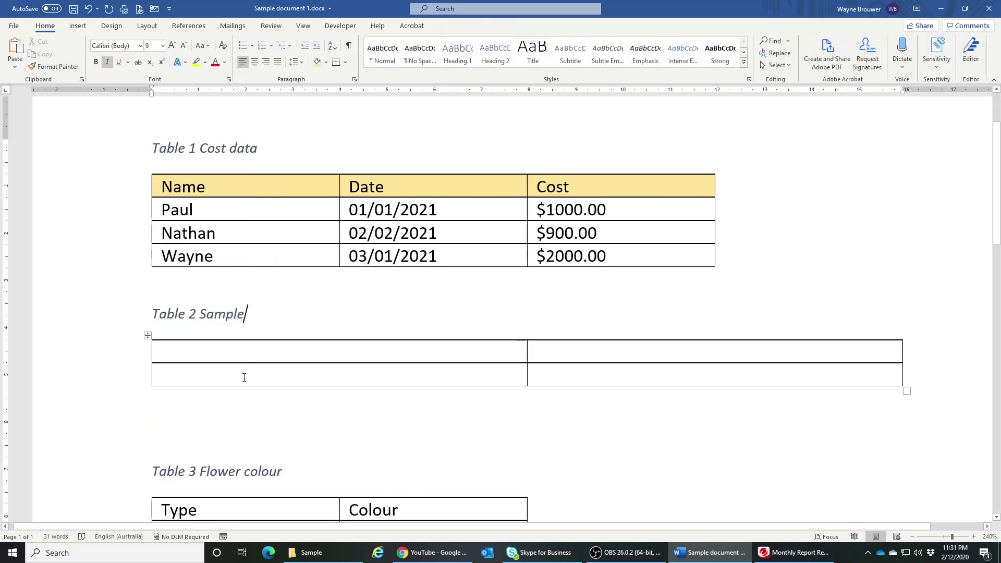
Step: Delete the extra blank lines after the Sample table, leaving one before the Table 3 caption
scroll(244, 377, down, 2)
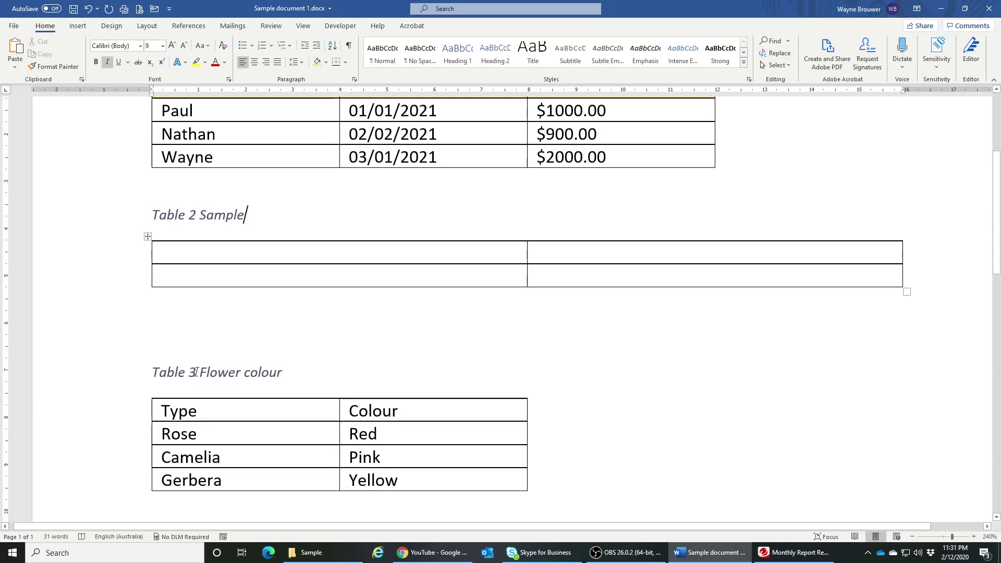
click(179, 301)
key(Delete)
key(Delete)
key(Delete)
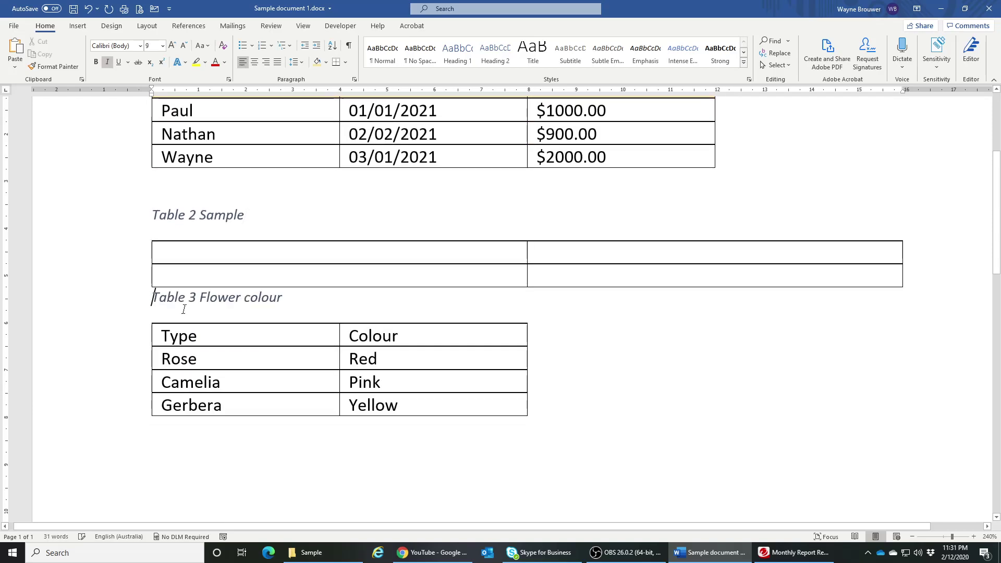
key(Return)
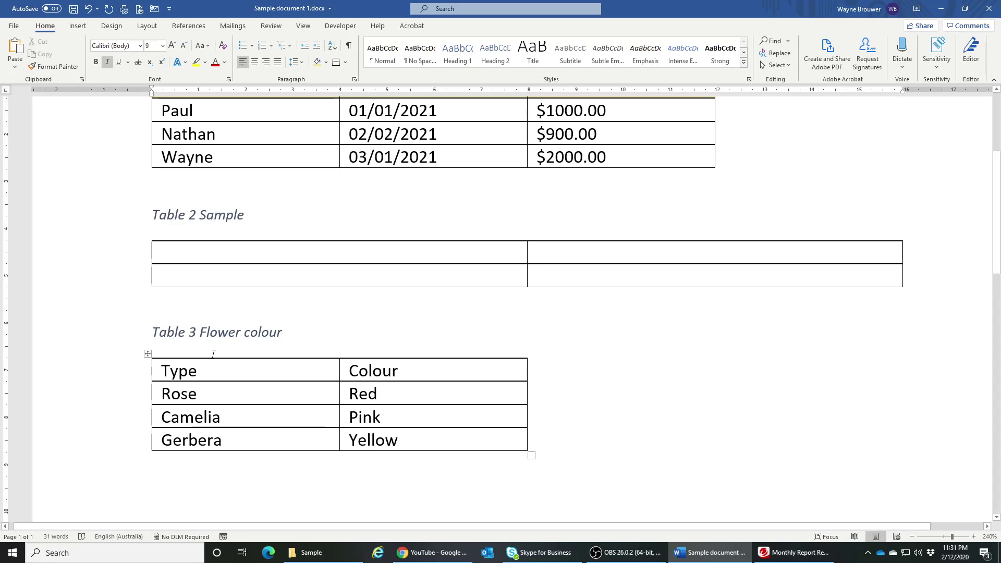
scroll(217, 355, up, 4)
scroll(217, 355, down, 2)
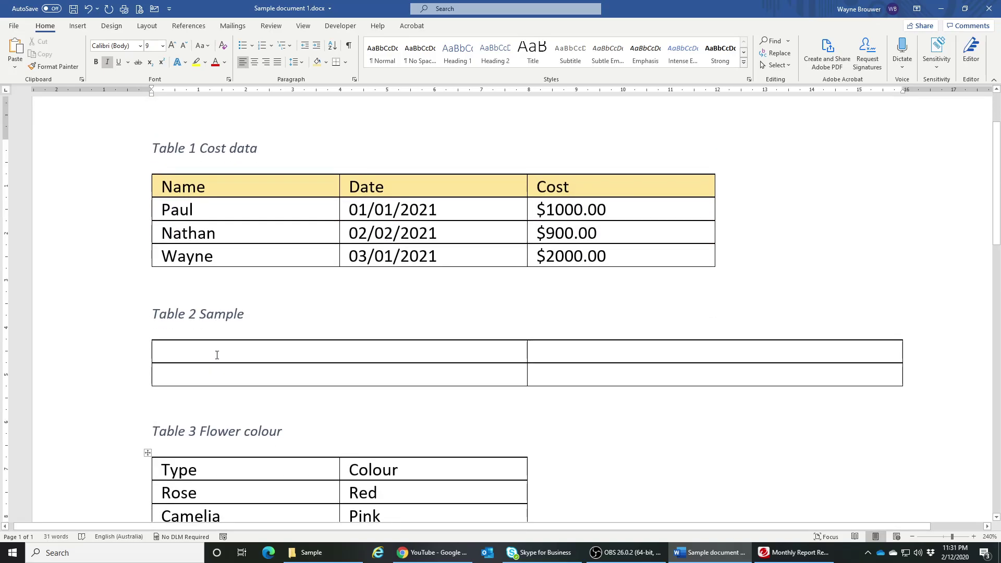